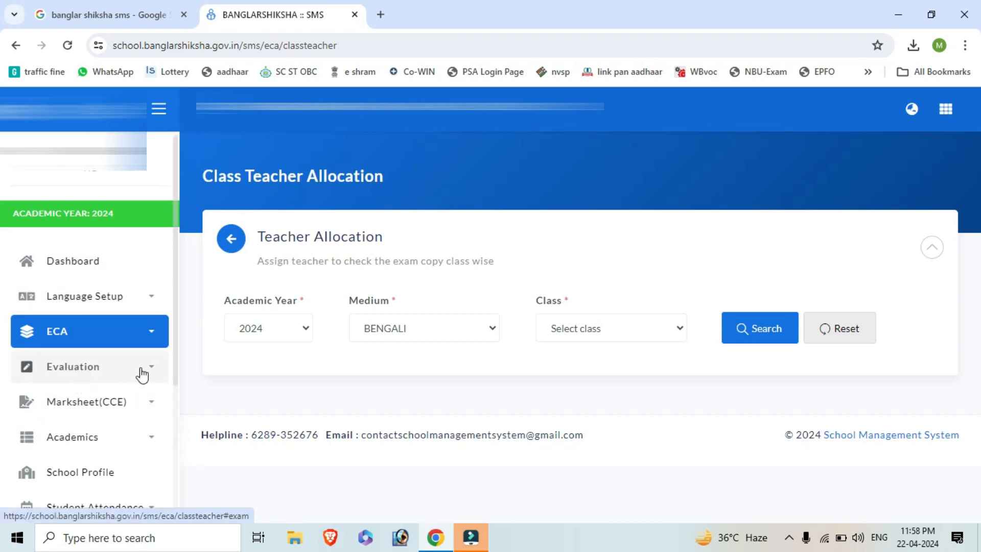
Open the Download Excel for Bulk Marks upload page in the Evaluation section.
left_click(113, 375)
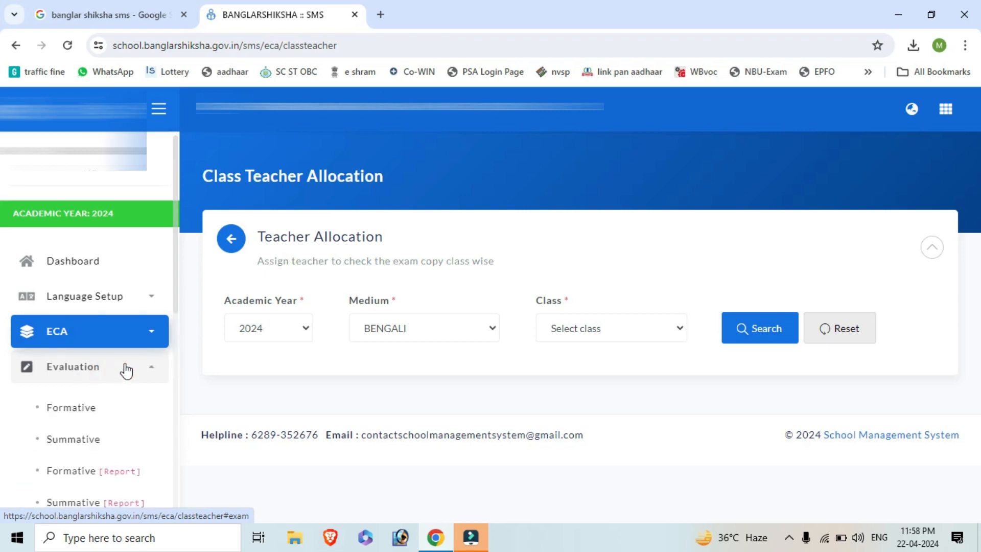
left_click_drag(176, 301, 175, 365)
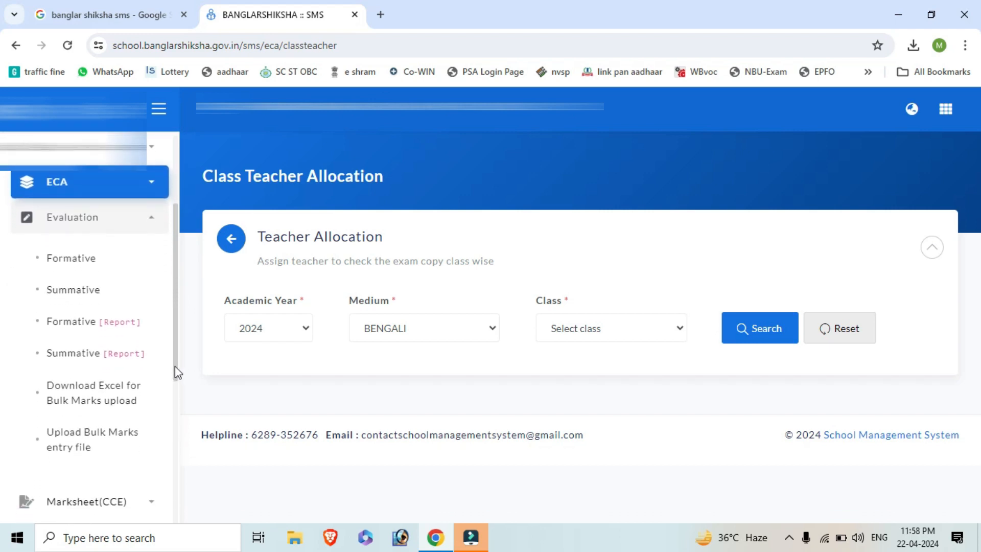
left_click(102, 409)
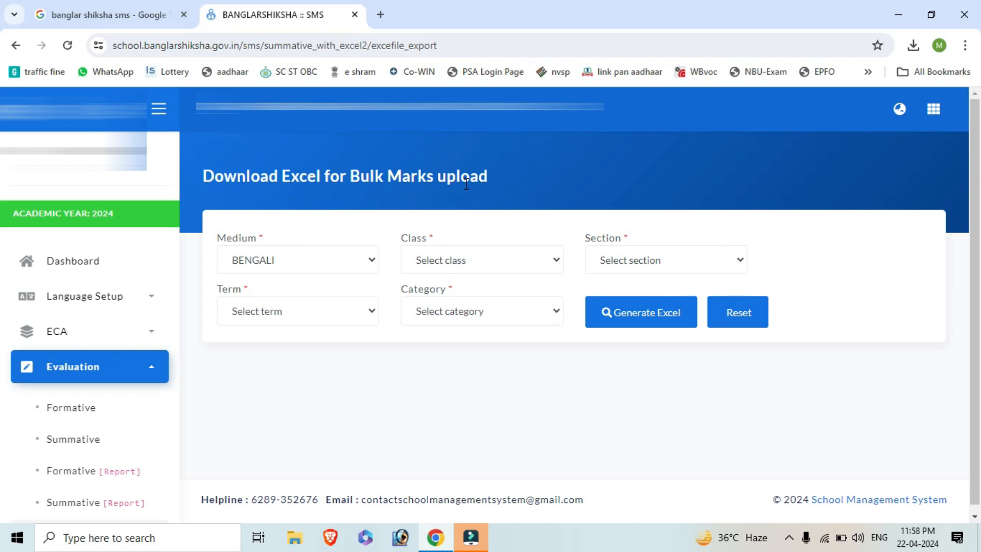
Generate the bulk marks Excel file for class V, section A, term Evaluation-I, category Formative Evaluation.
left_click(435, 265)
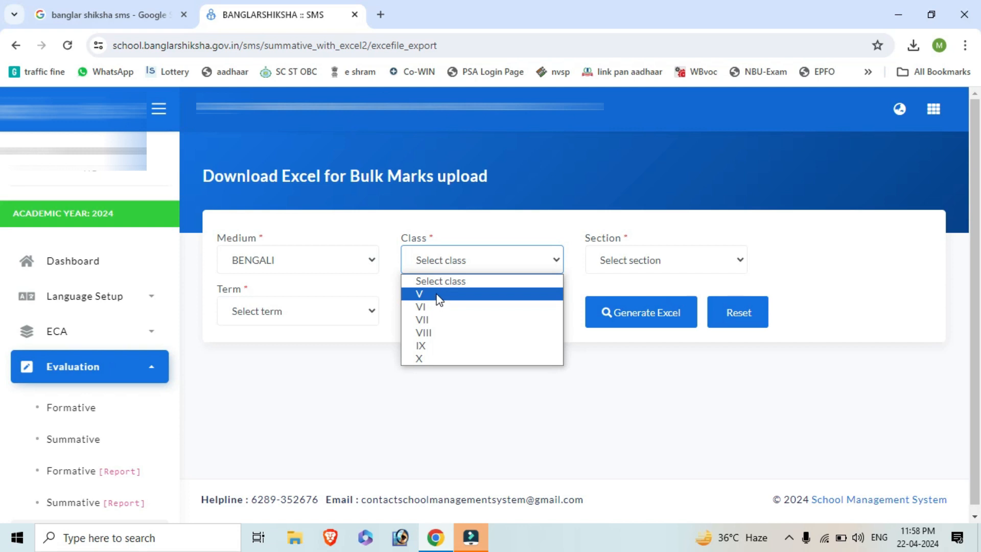
left_click(437, 295)
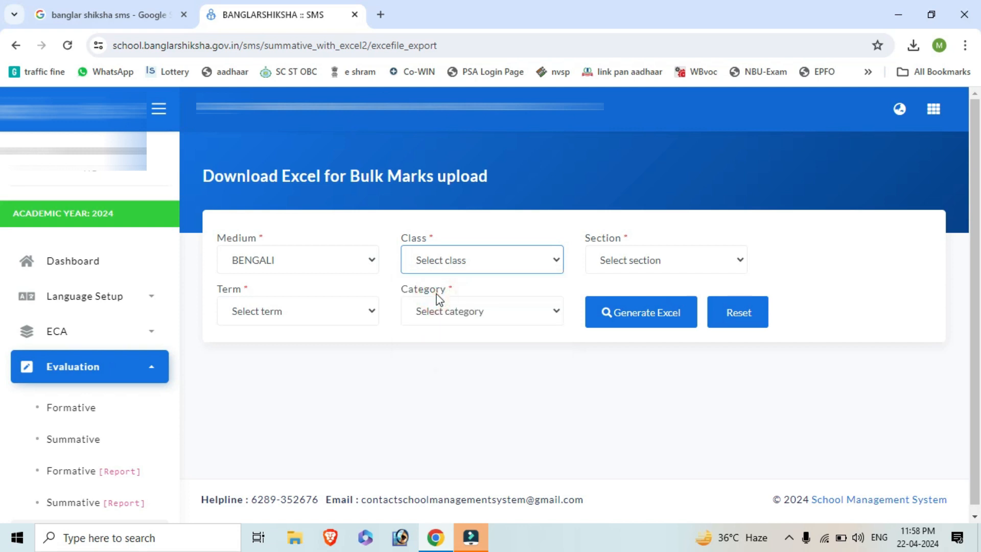
left_click(636, 263)
left_click(620, 293)
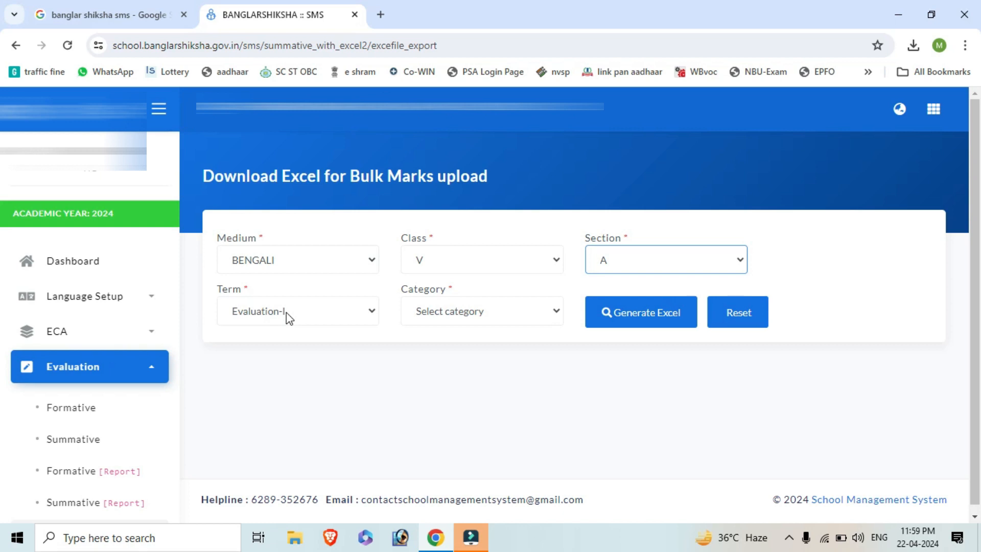
left_click(442, 314)
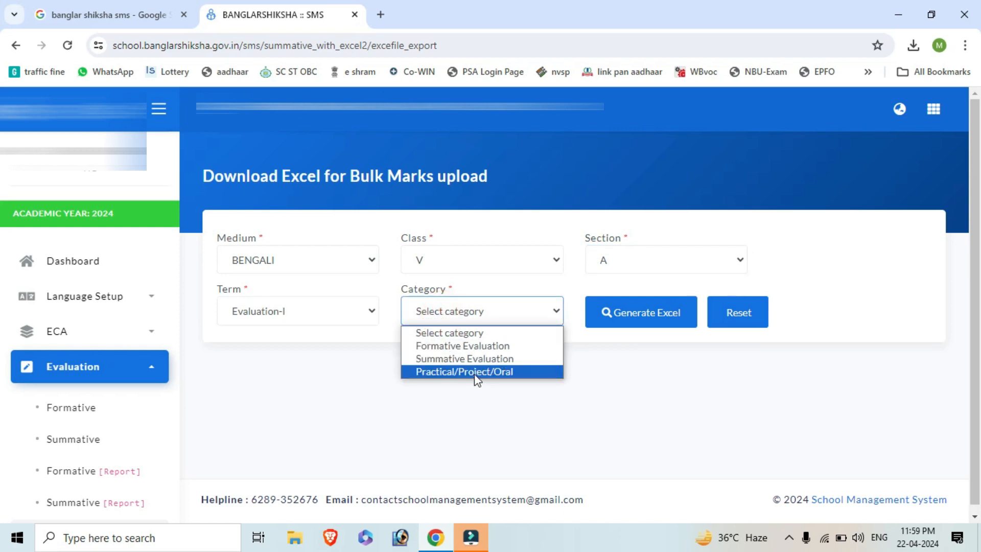
left_click(467, 345)
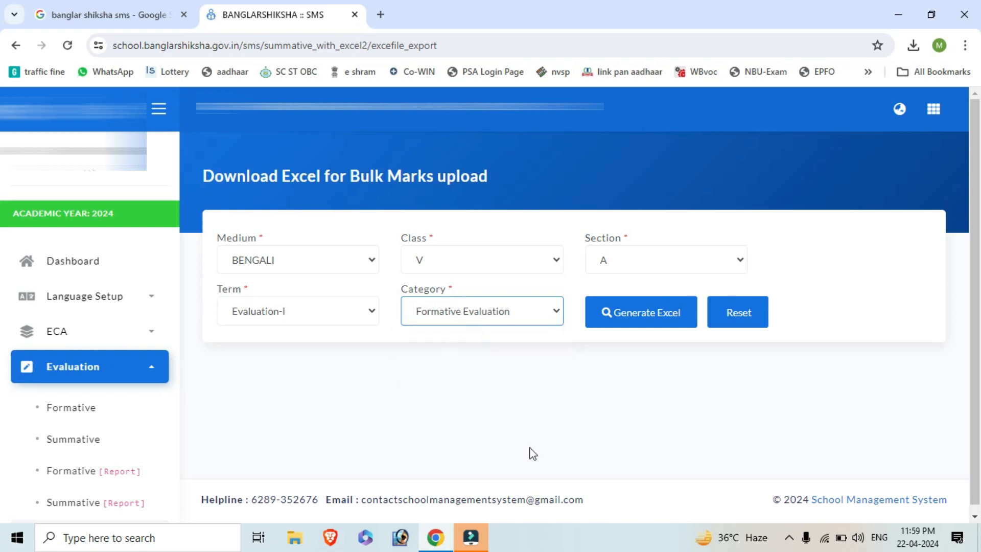
left_click(638, 316)
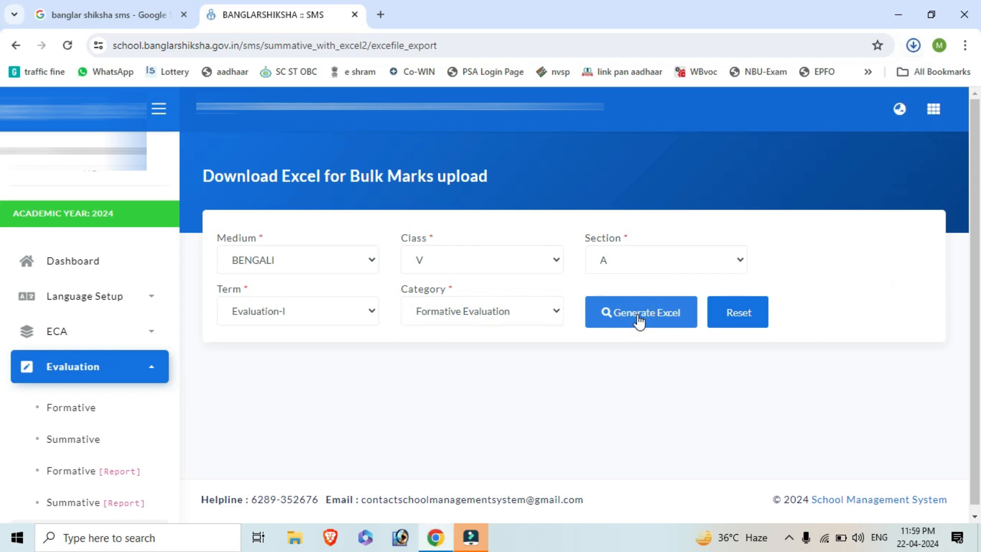
Open the downloaded workbook 2024_04_22_7_2128_2_5_1_1_1 from its folder in Excel, recovering its contents.
left_click(913, 47)
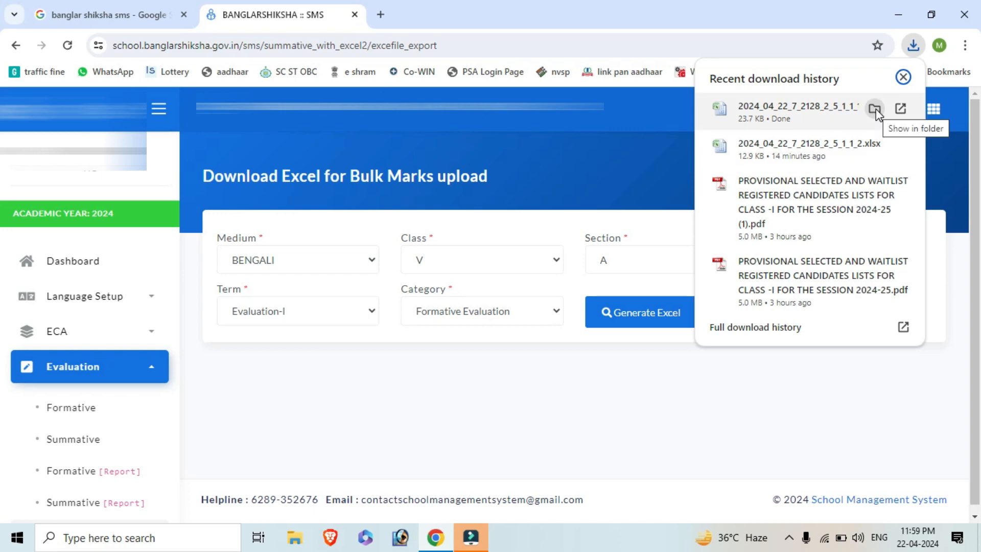
left_click(875, 110)
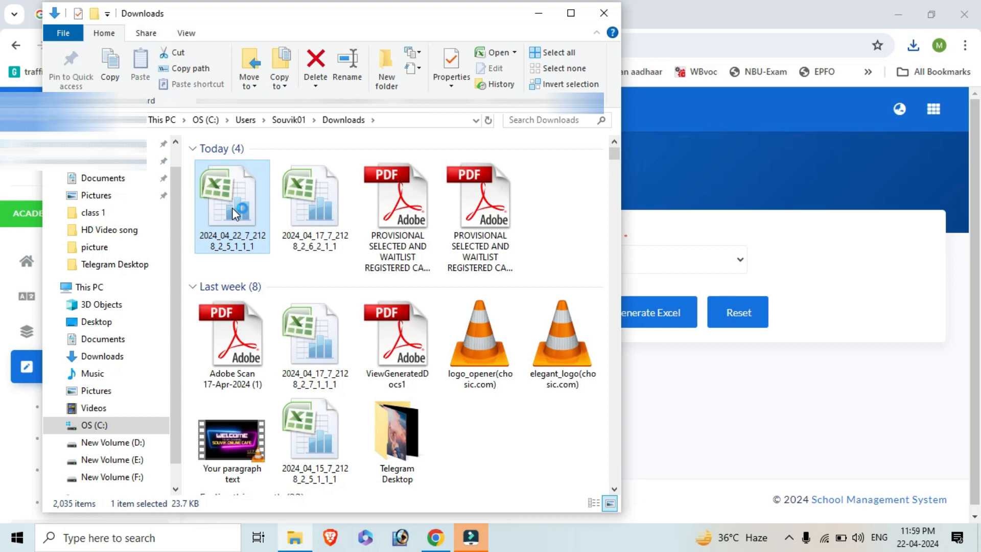
double_click(232, 207)
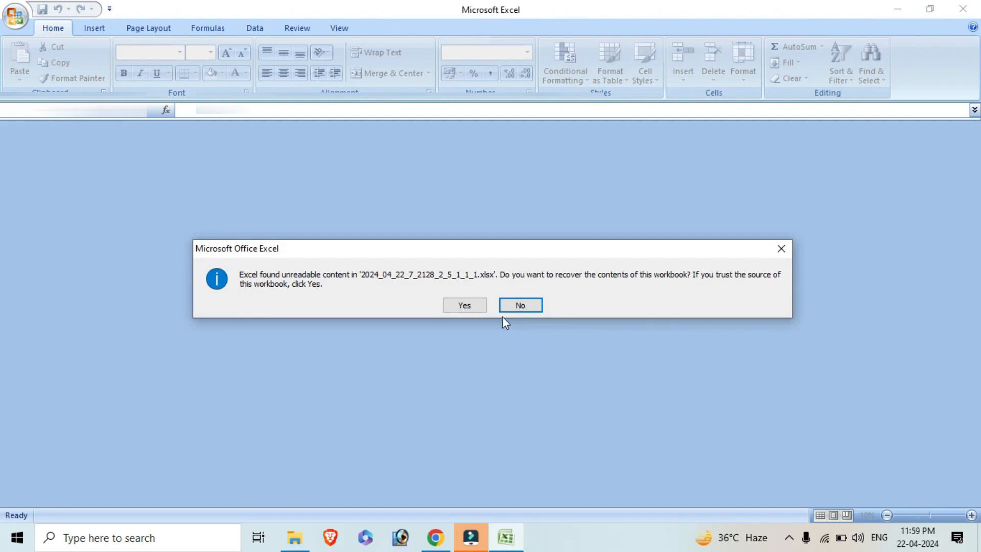
left_click(465, 305)
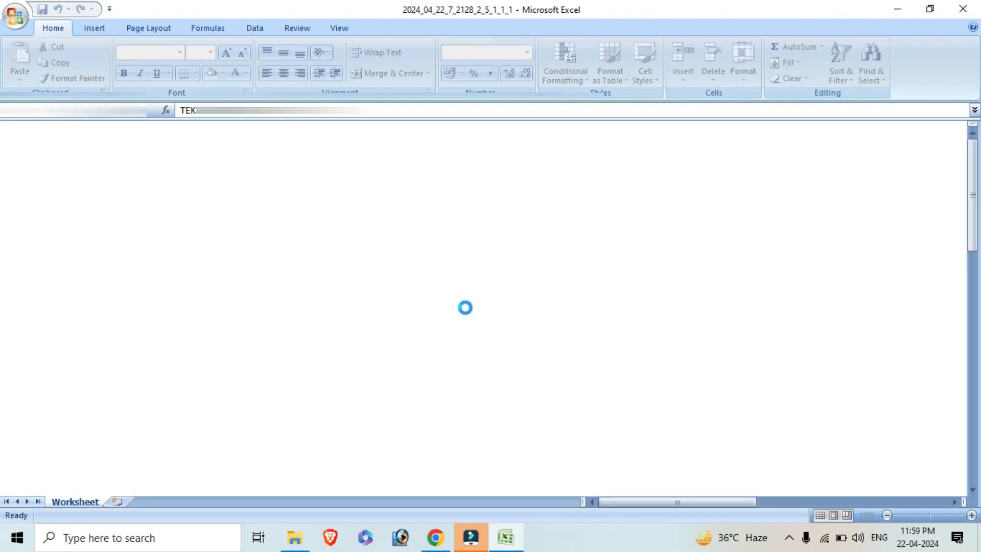
left_click(631, 330)
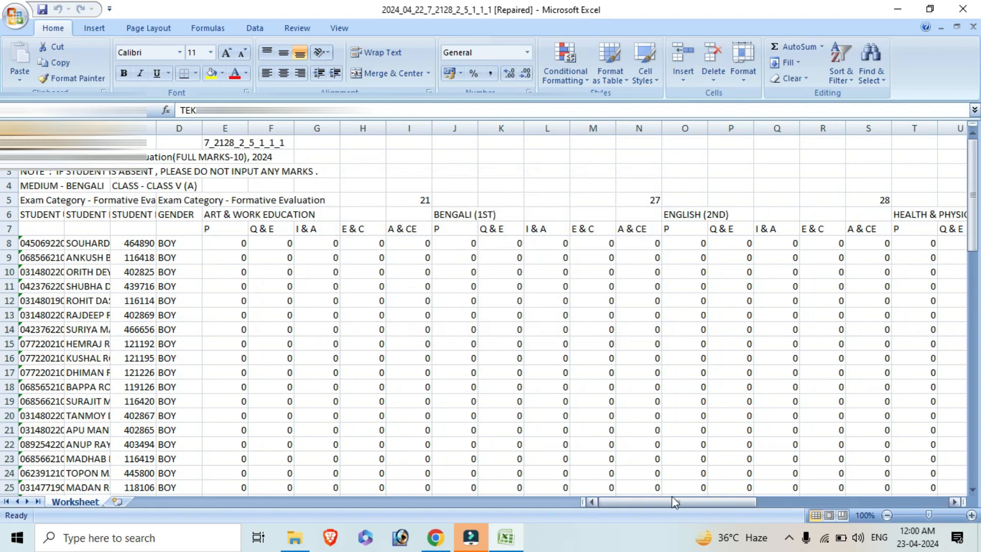
Enter 9 for the first student's P, Q & E and I & A marks under Art & Work Education, cells E8 to G8.
left_click_drag(673, 501, 703, 498)
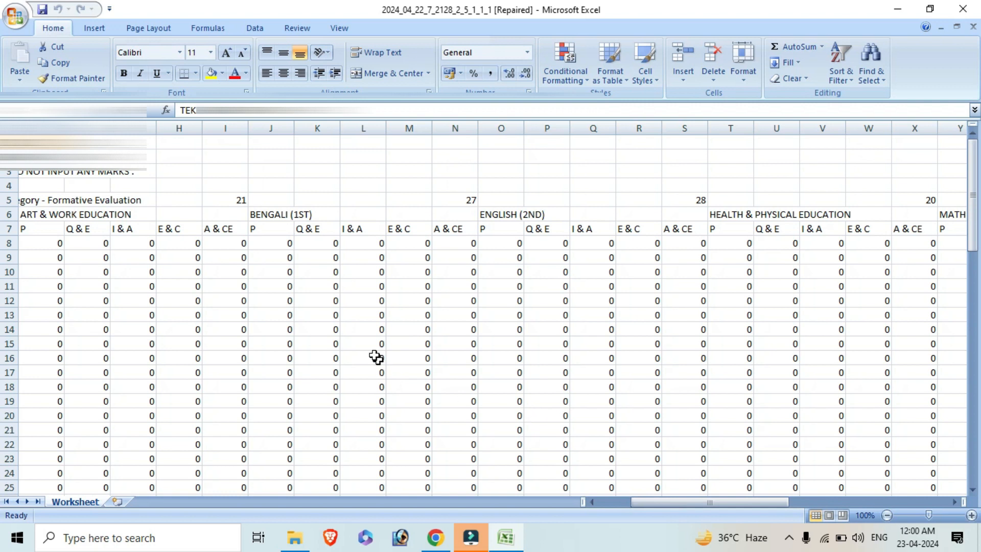
left_click_drag(259, 216, 452, 215)
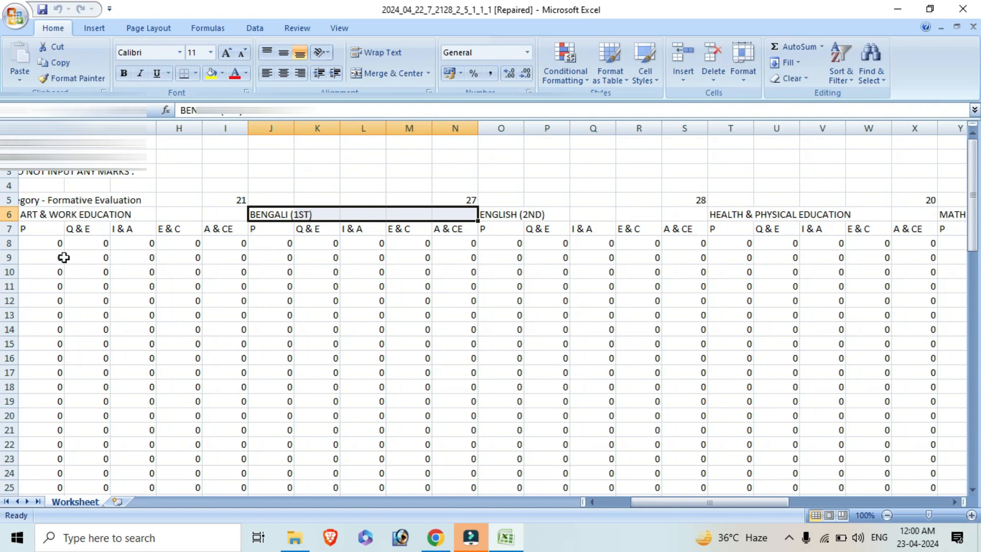
left_click(36, 244)
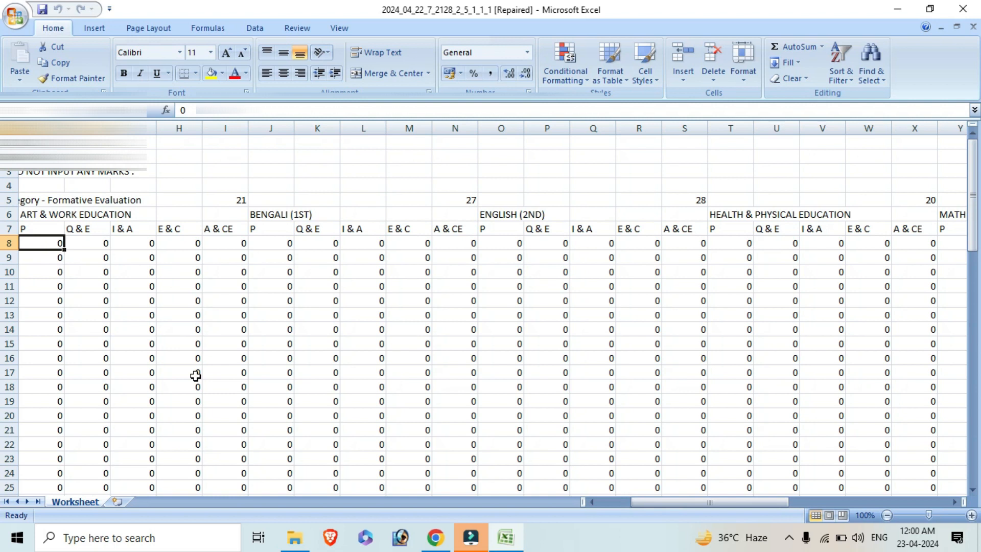
type("9")
key("Tab")
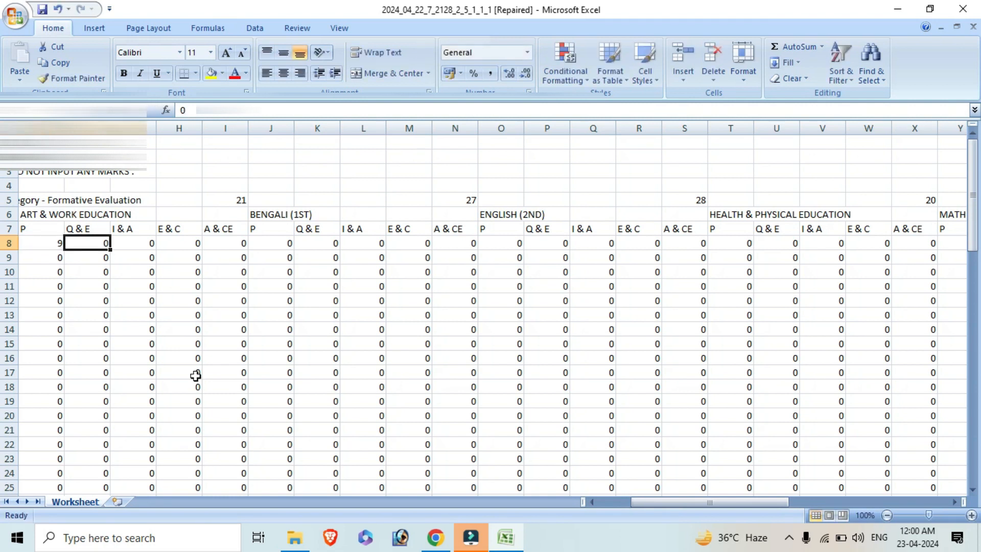
type("9")
key("Tab")
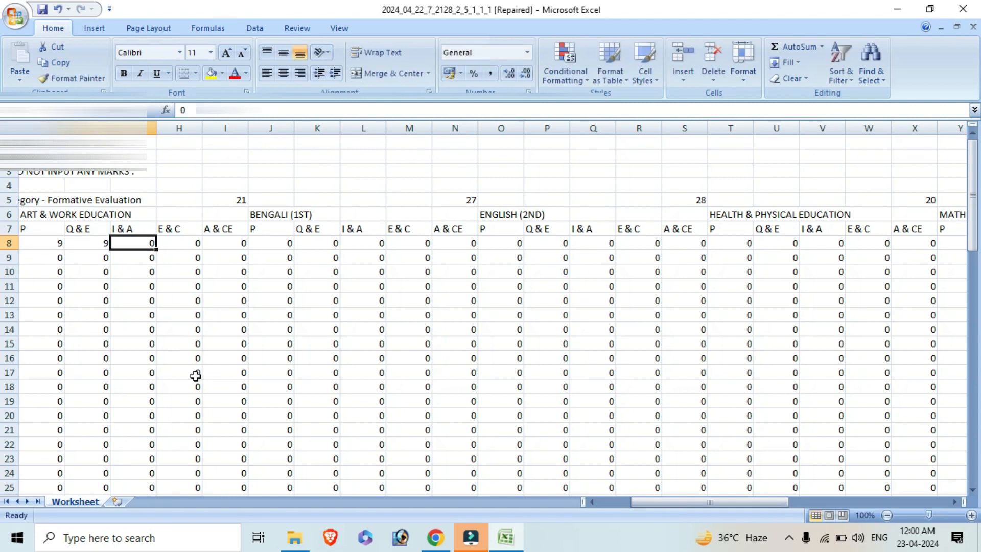
type("9")
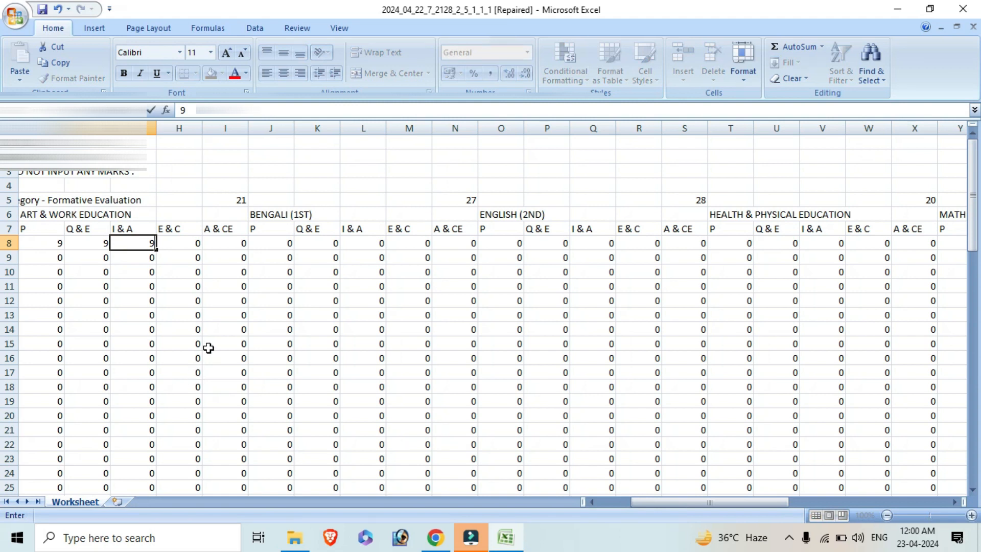
Fill the mark 9 from E8 across to the English Q & E column and down to row 16.
left_click(45, 243)
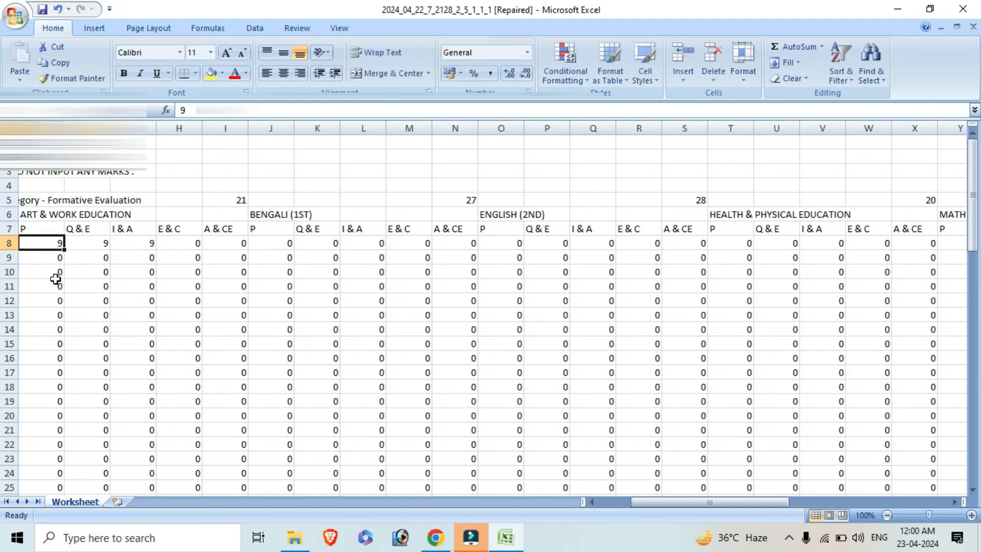
left_click_drag(66, 251, 572, 257)
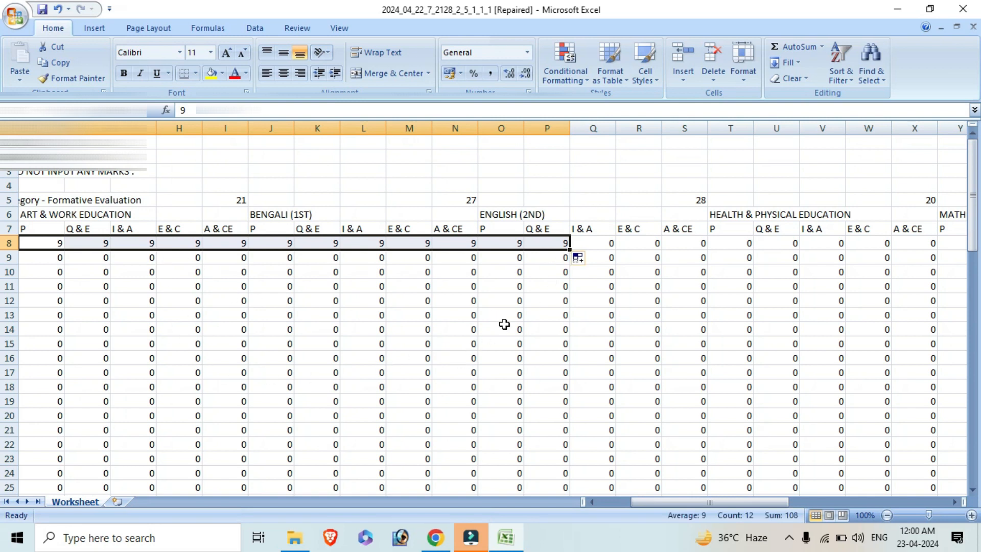
left_click_drag(571, 254, 550, 369)
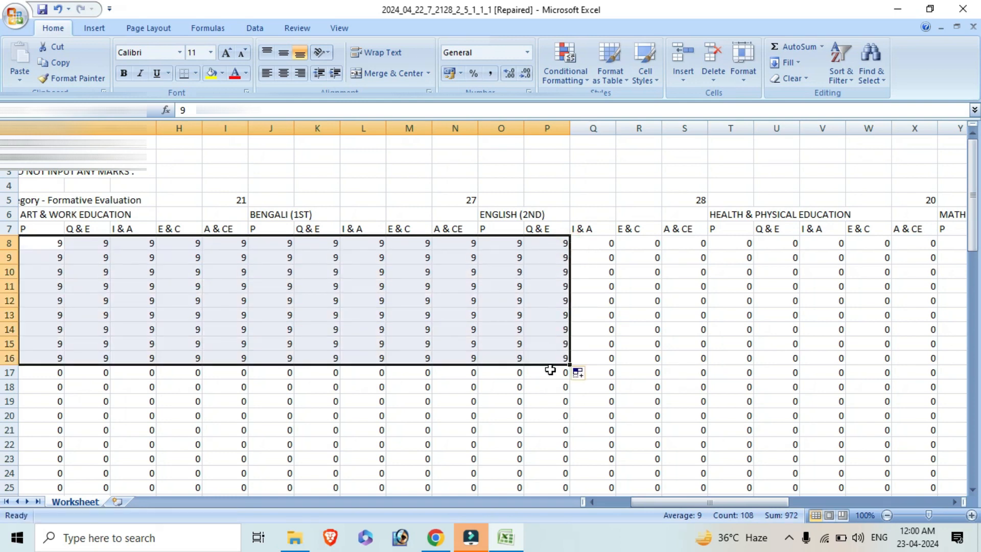
Enter 8 in Q8 under English I & A and fill it across to column X and down to row 20.
left_click(610, 244)
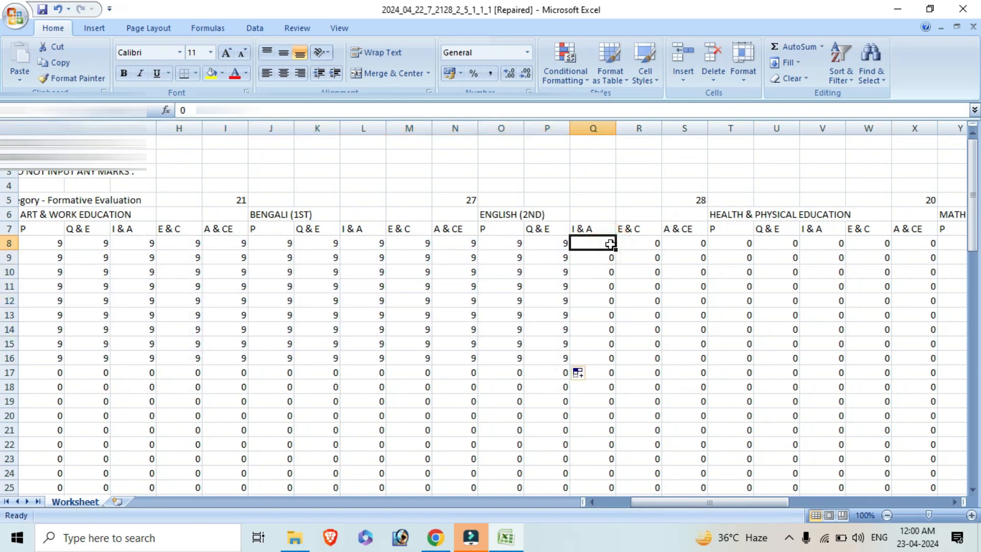
type("8")
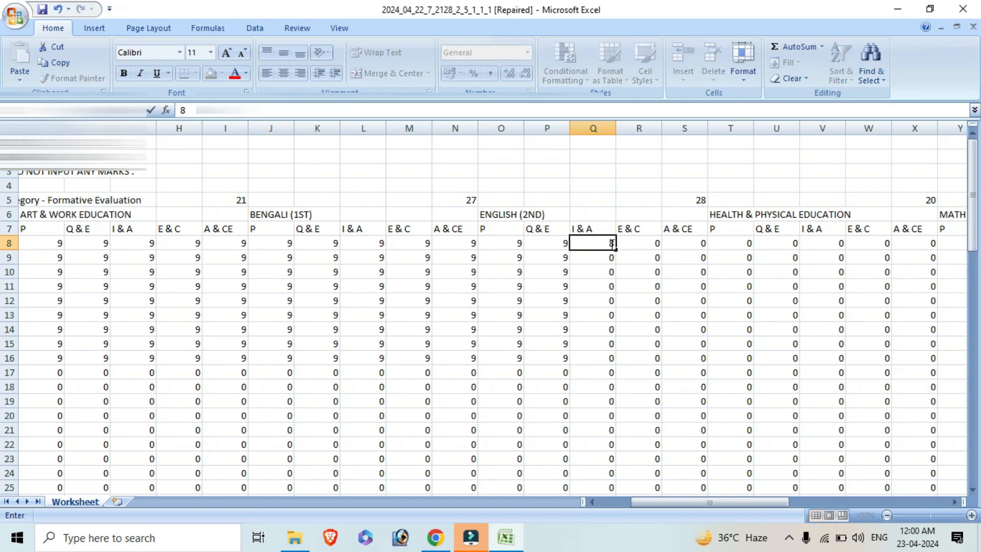
left_click(625, 299)
left_click(611, 243)
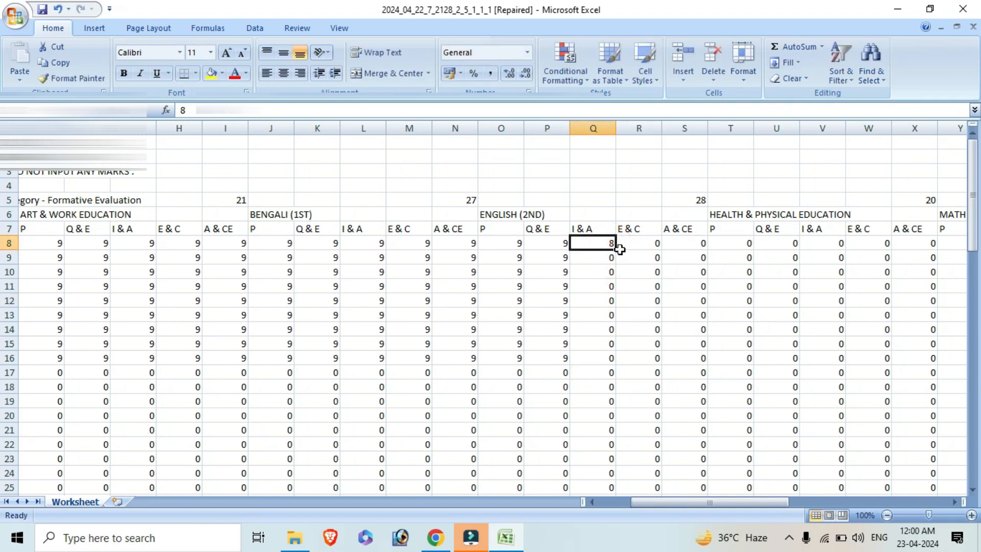
left_click_drag(617, 250, 931, 417)
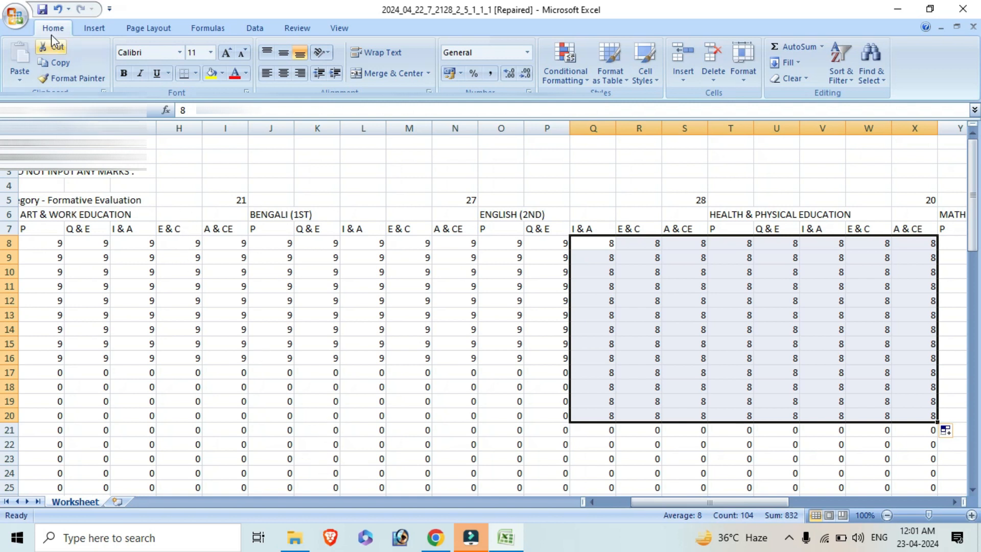
left_click(15, 16)
mouse_move(46, 143)
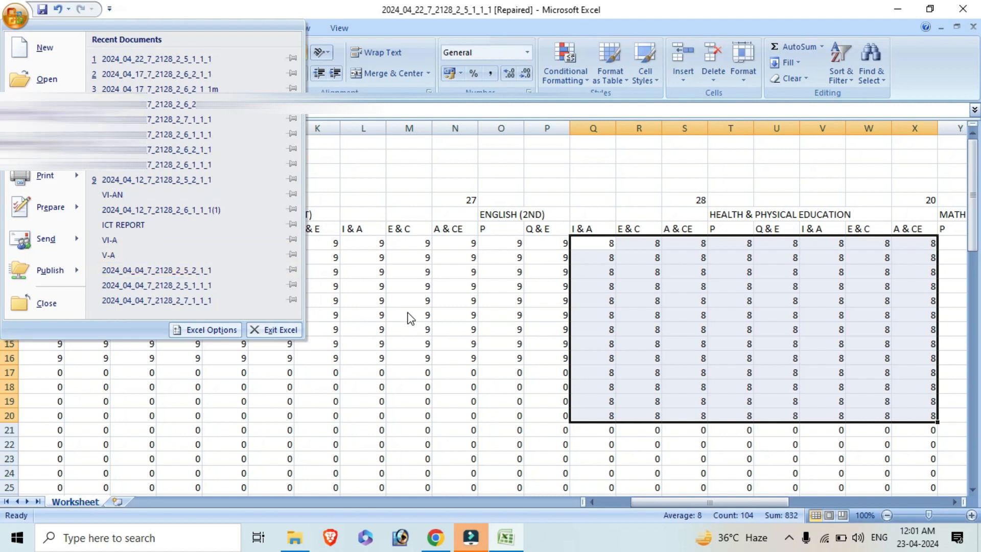
mouse_move(48, 145)
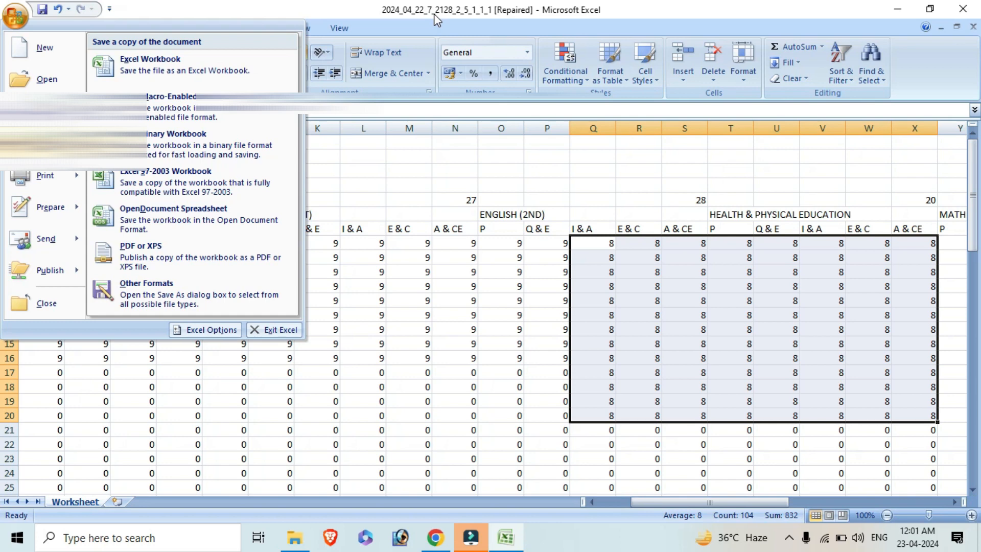
left_click(568, 189)
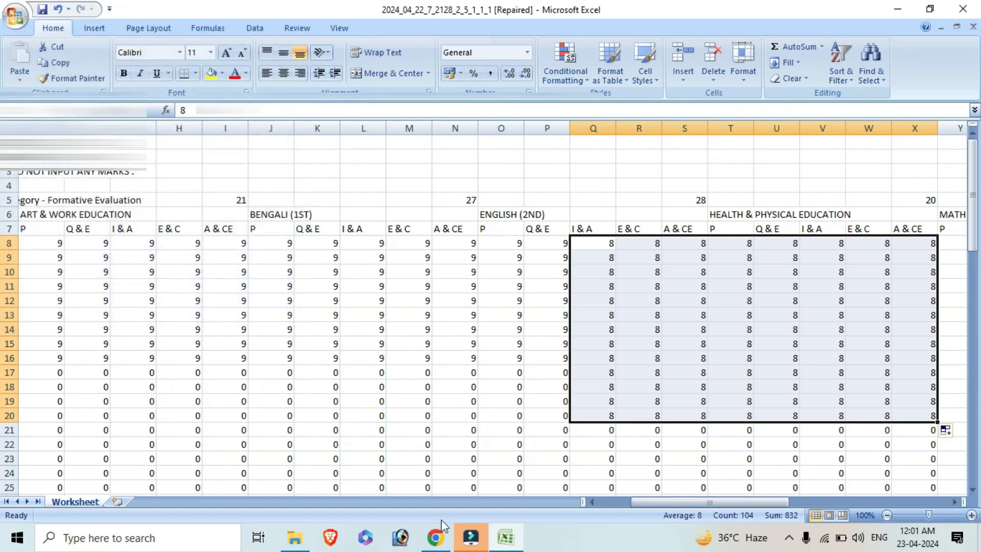
Switch to the Banglar Shiksha portal in Chrome and open the Upload Bulk Marks entry file page.
mouse_move(441, 543)
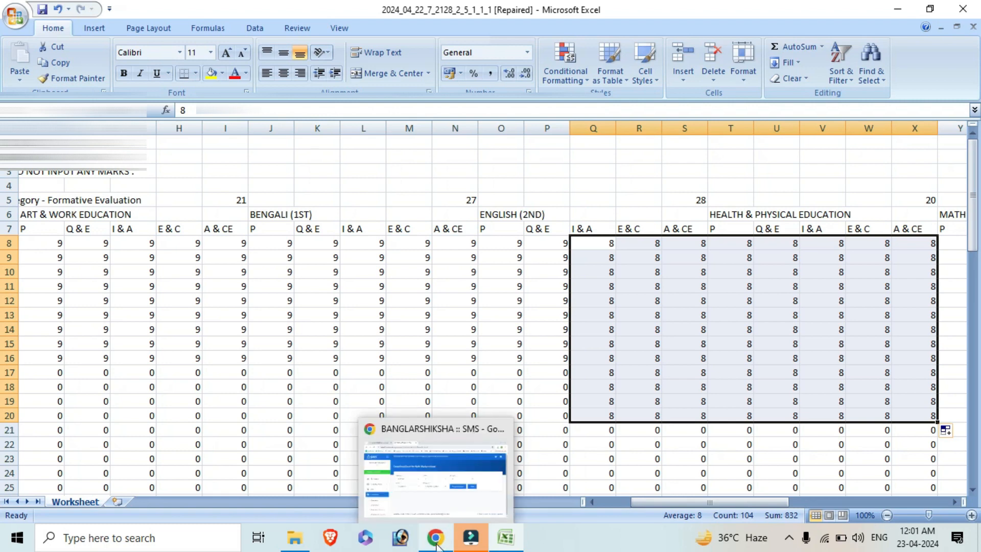
left_click(454, 406)
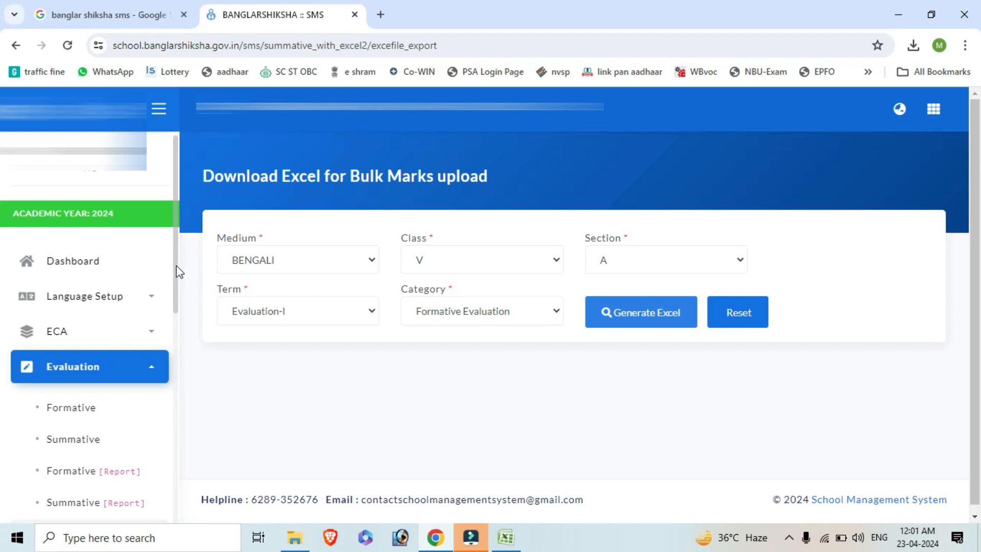
left_click_drag(177, 266, 172, 344)
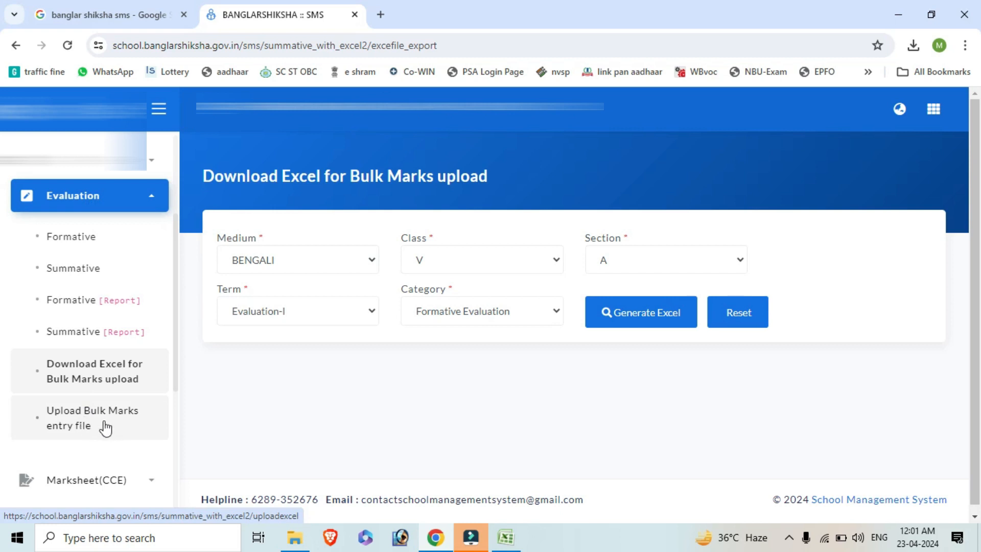
left_click(106, 429)
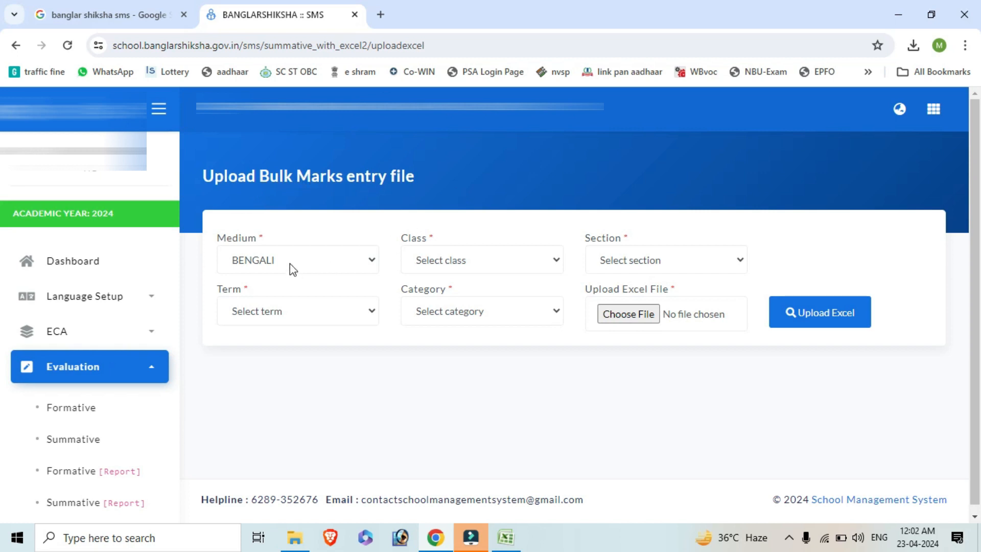
Set the bulk marks upload form to class V, section A, and the Formative Evaluation category for Evaluation-I.
left_click(469, 261)
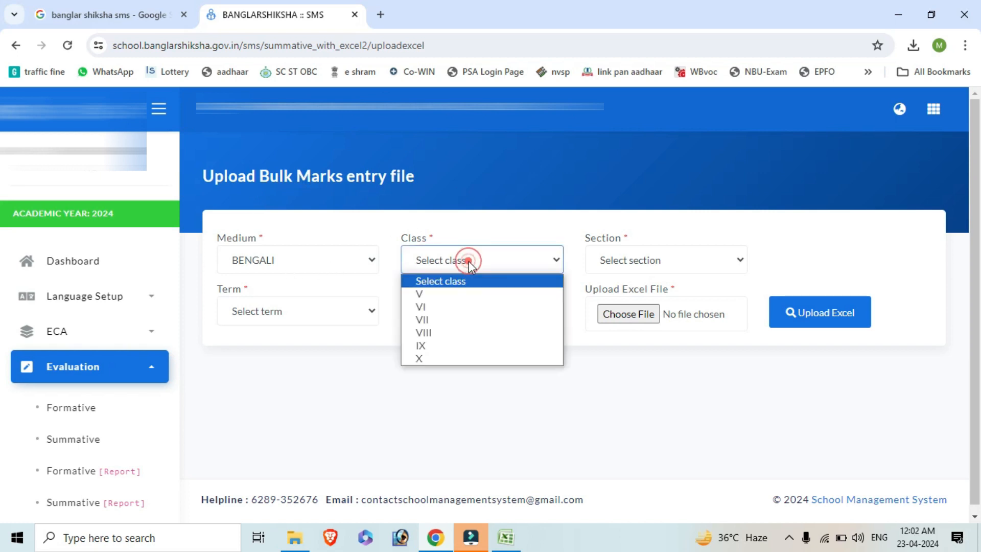
left_click(461, 294)
left_click(658, 262)
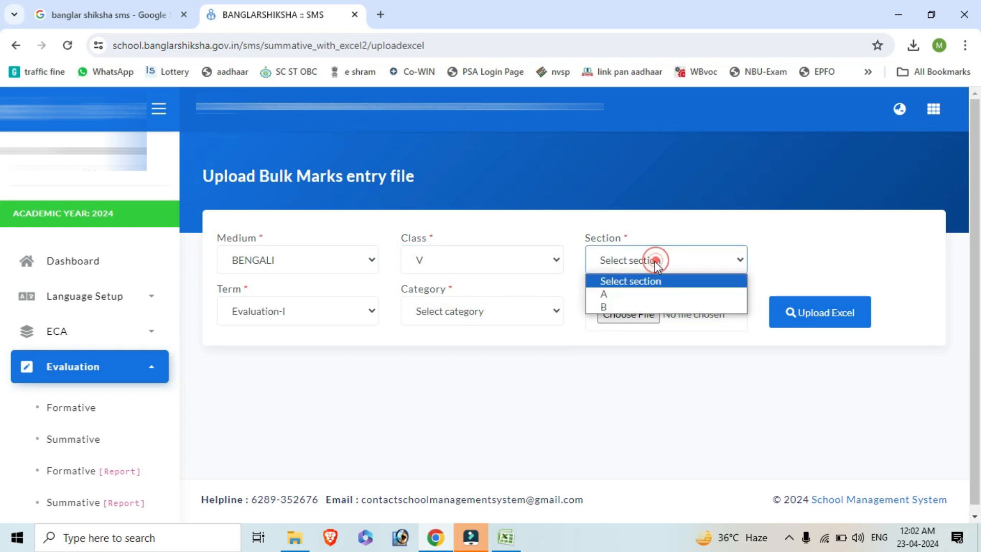
left_click(634, 289)
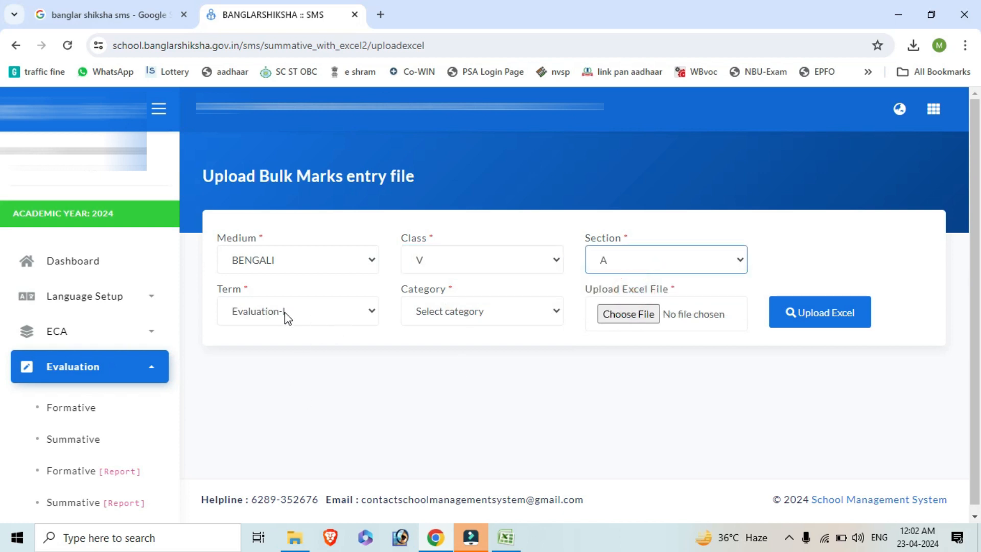
left_click(438, 318)
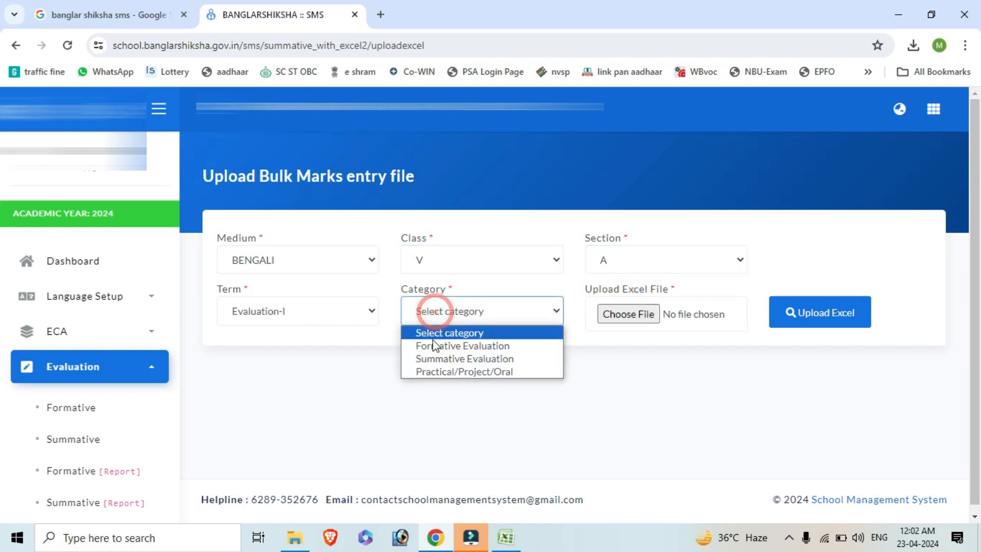
left_click(443, 346)
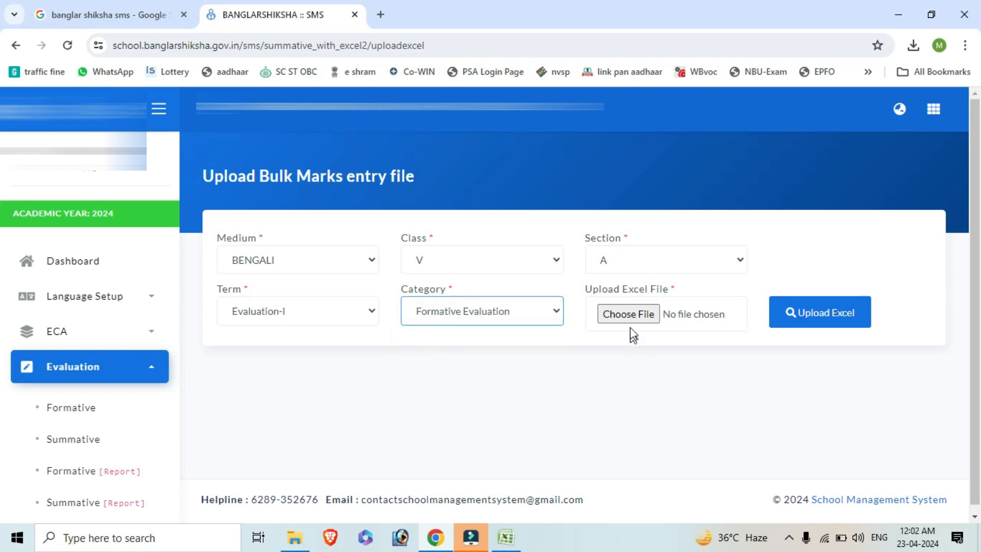
left_click(635, 314)
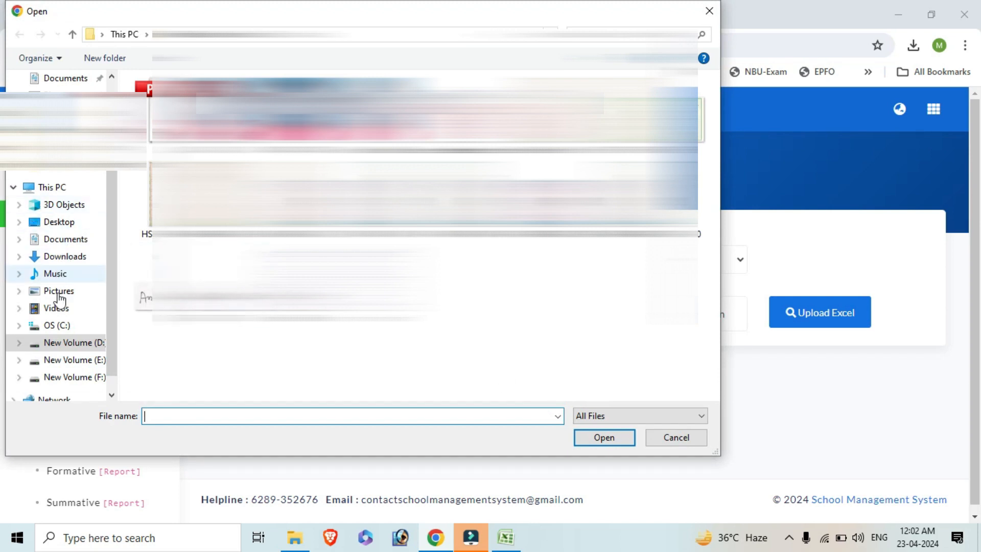
left_click(66, 241)
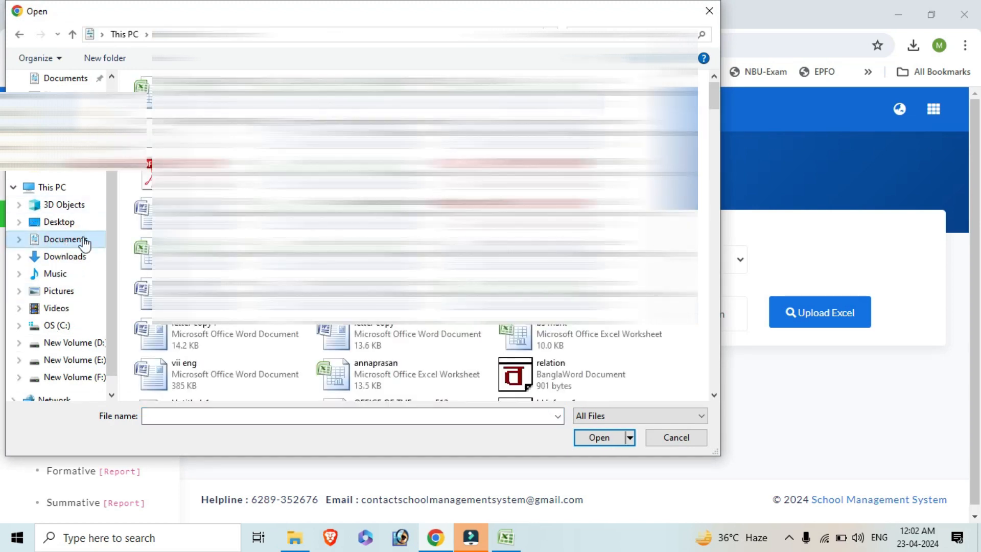
left_click(233, 93)
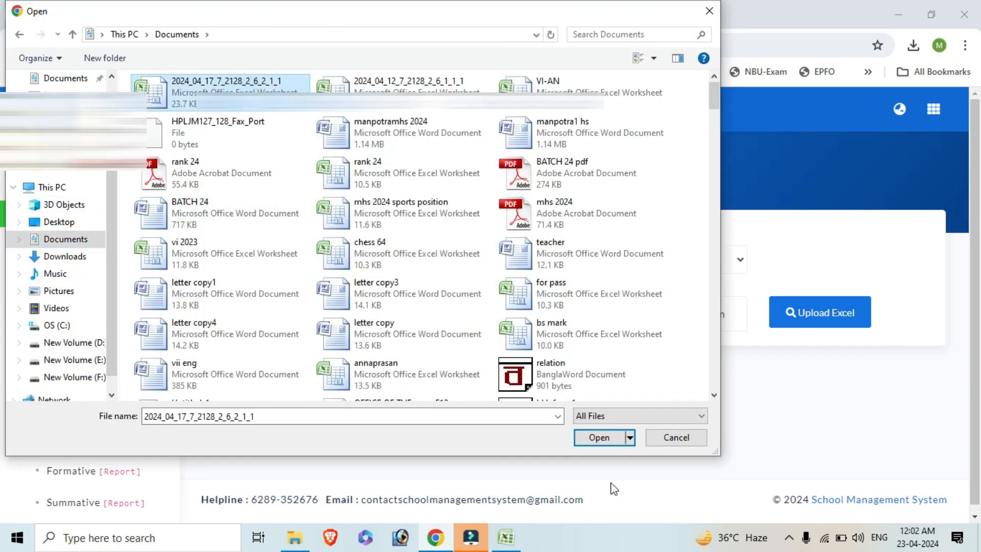
left_click(695, 440)
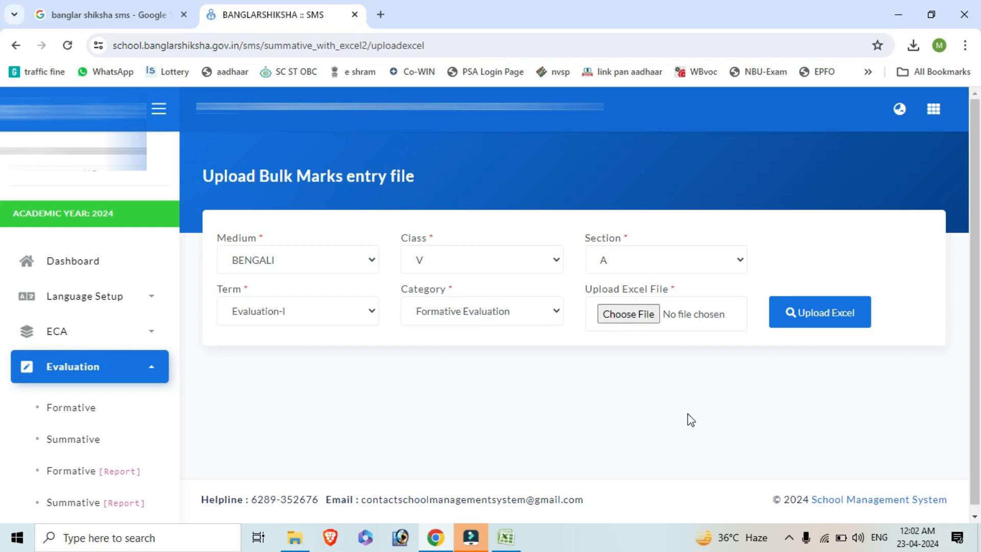
Open the Formative report page of the Evaluation section to view entered marks.
left_click(155, 376)
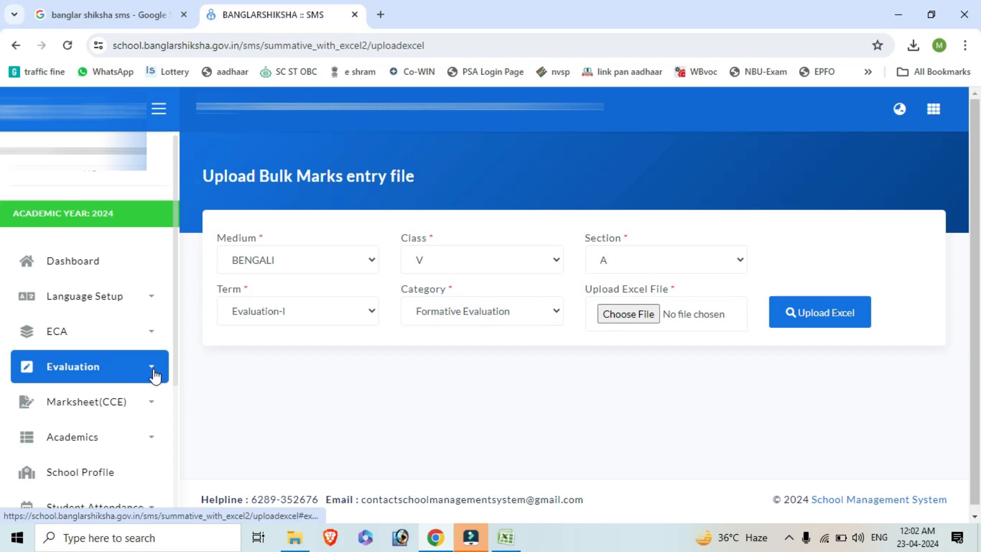
scroll(153, 372, "down", 2)
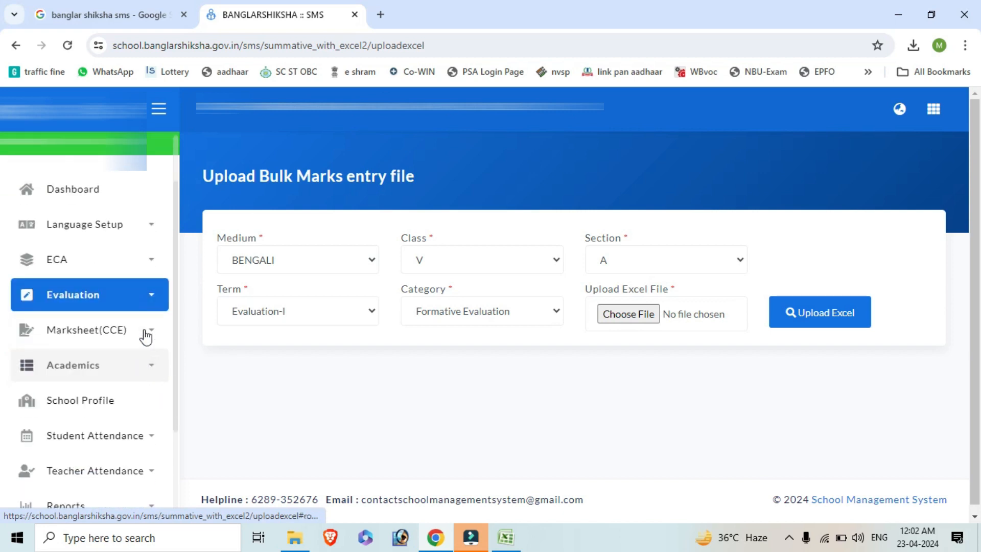
left_click(149, 296)
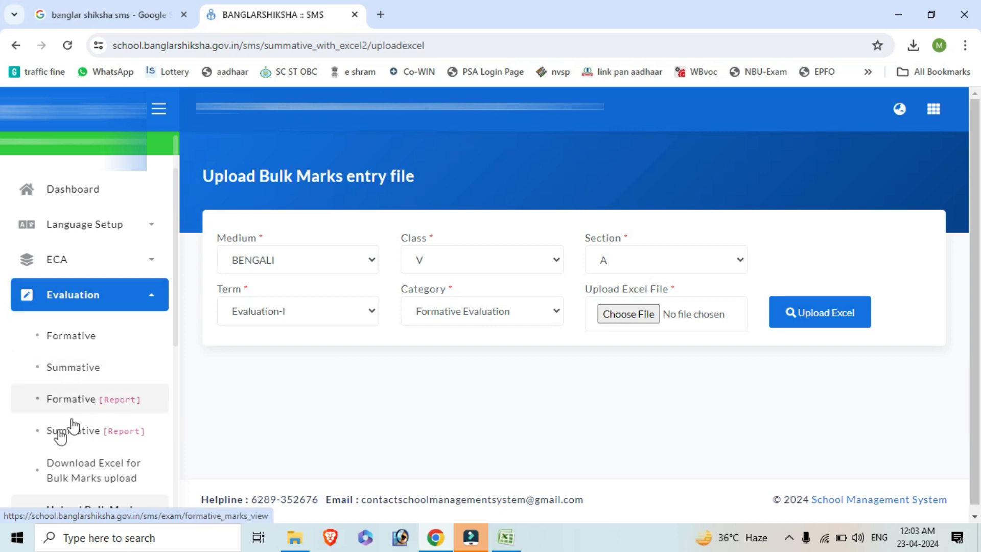
left_click(100, 405)
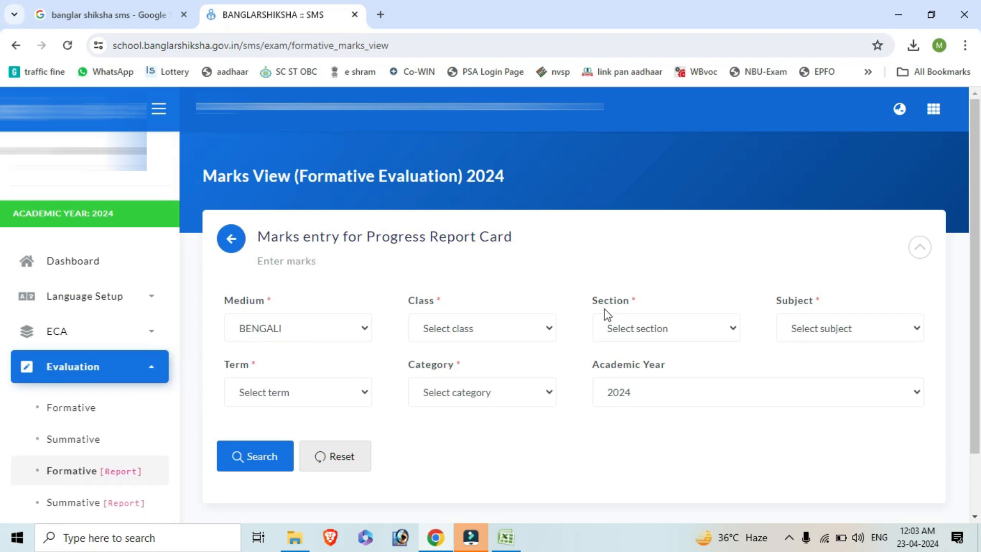
Search the 2024 formative marks for class VI, section A, BENGALI (1ST), with term Evaluation-I and category Formative Evaluation, and look through the result.
scroll(971, 286, "down", 1)
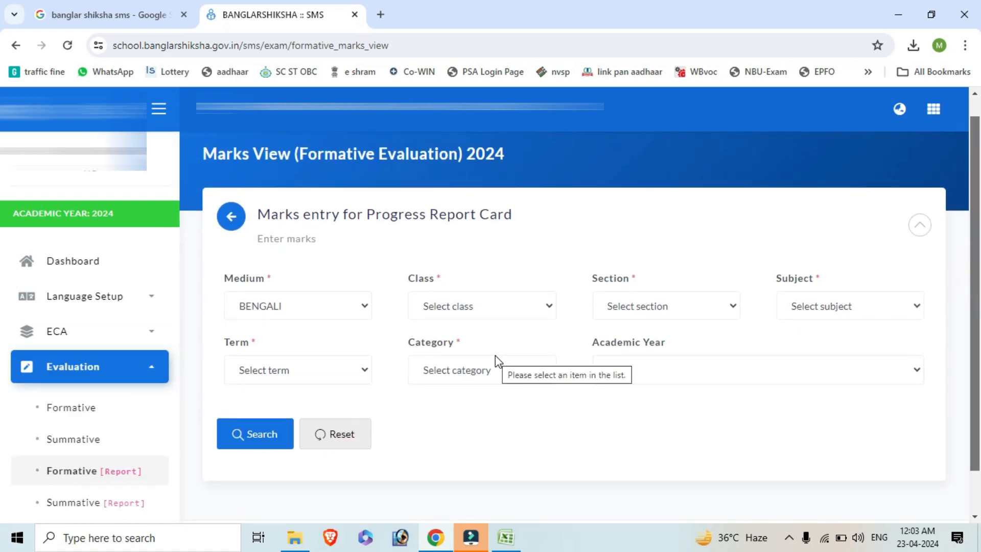
left_click(487, 306)
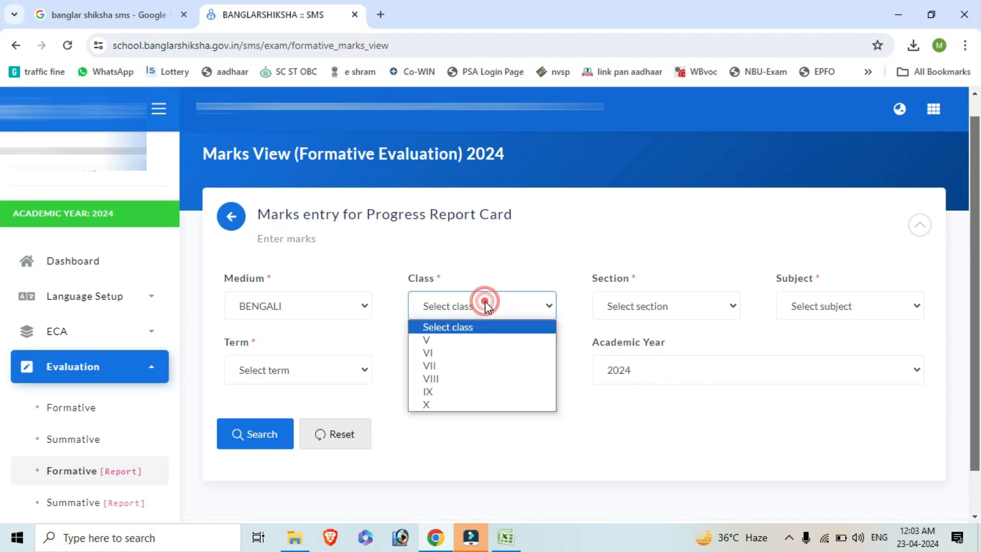
left_click(449, 352)
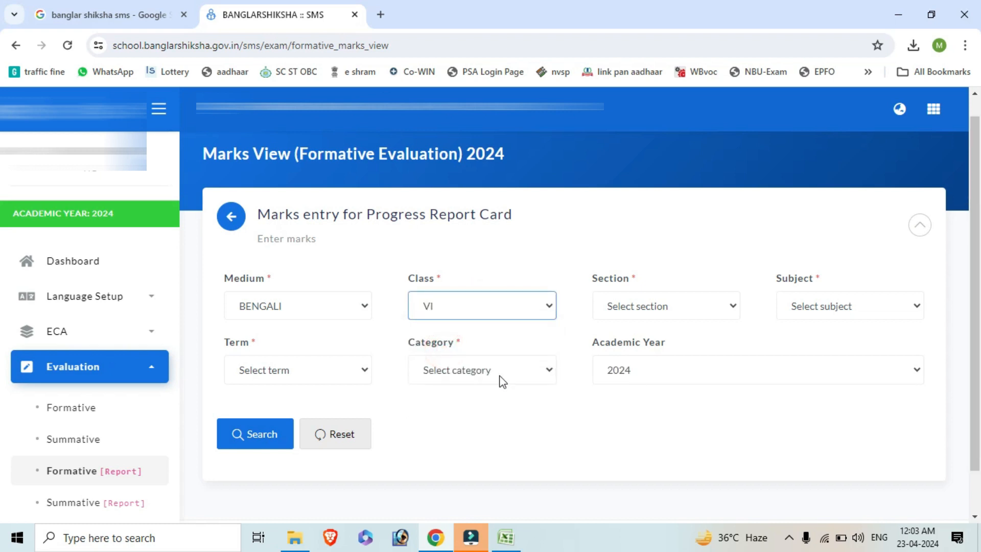
left_click(650, 310)
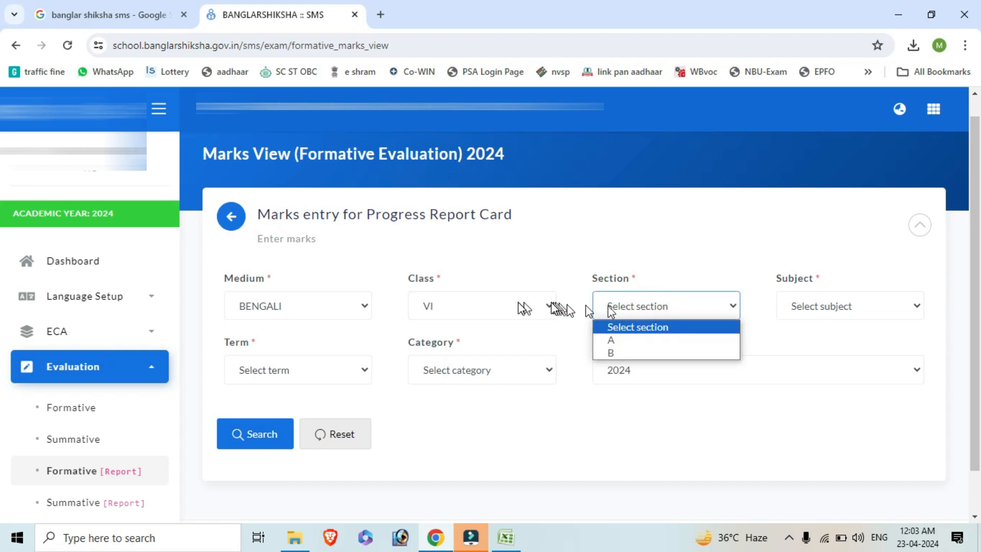
left_click(617, 340)
left_click(813, 310)
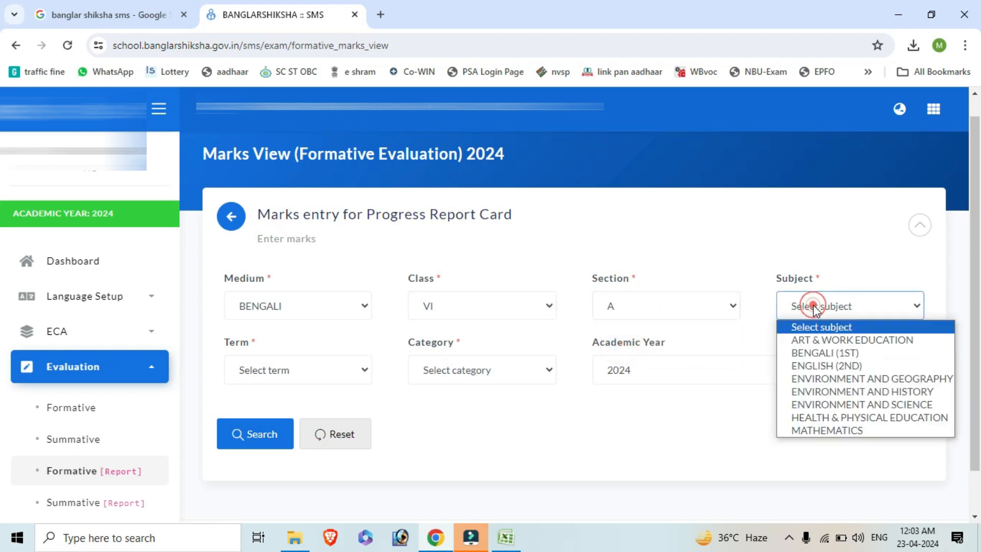
left_click(839, 357)
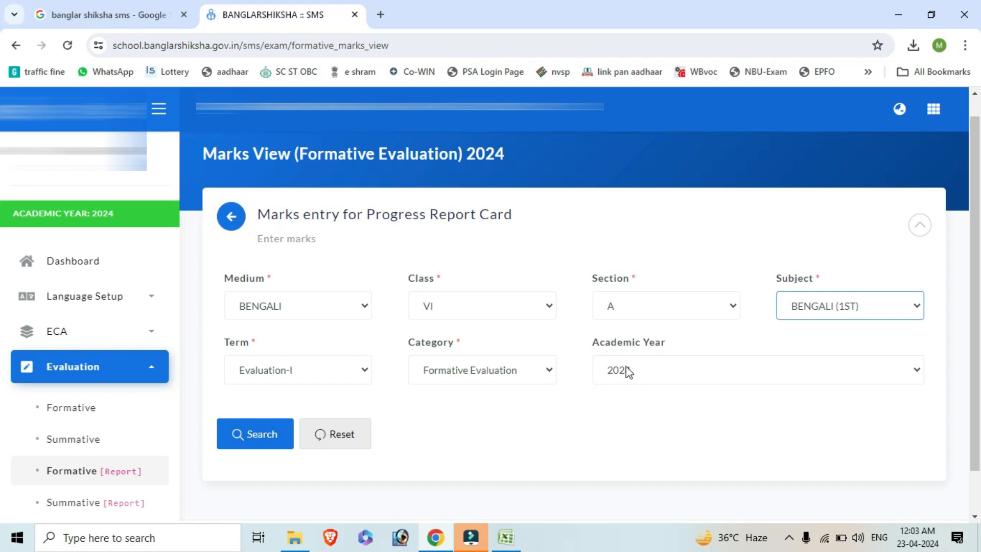
left_click(258, 441)
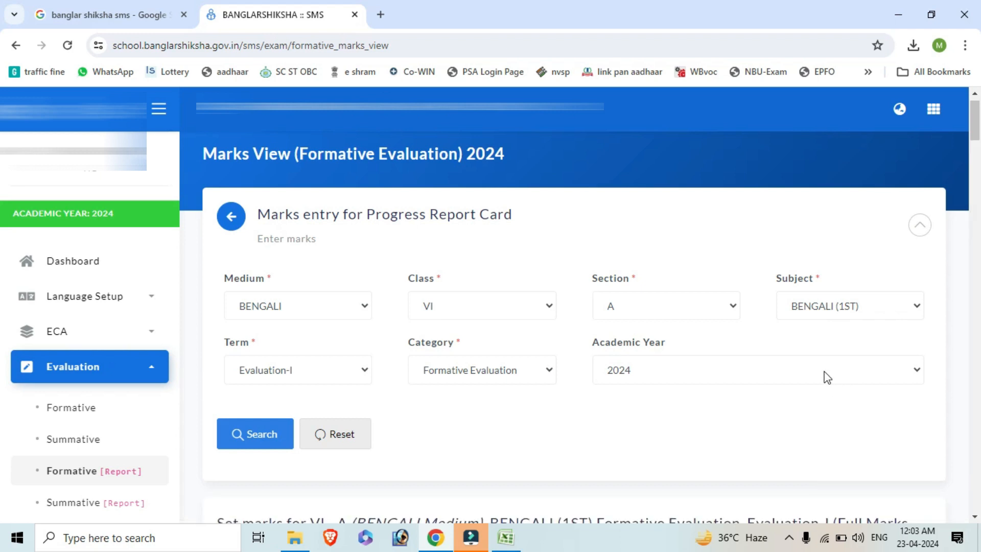
mouse_move(976, 132)
left_mouse_down()
mouse_move(962, 322)
mouse_move(973, 127)
left_mouse_up()
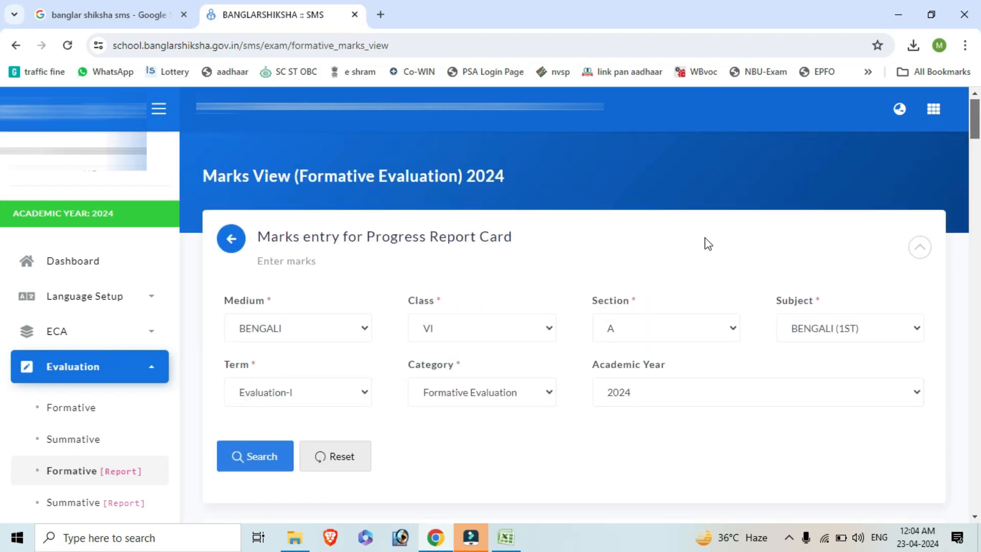